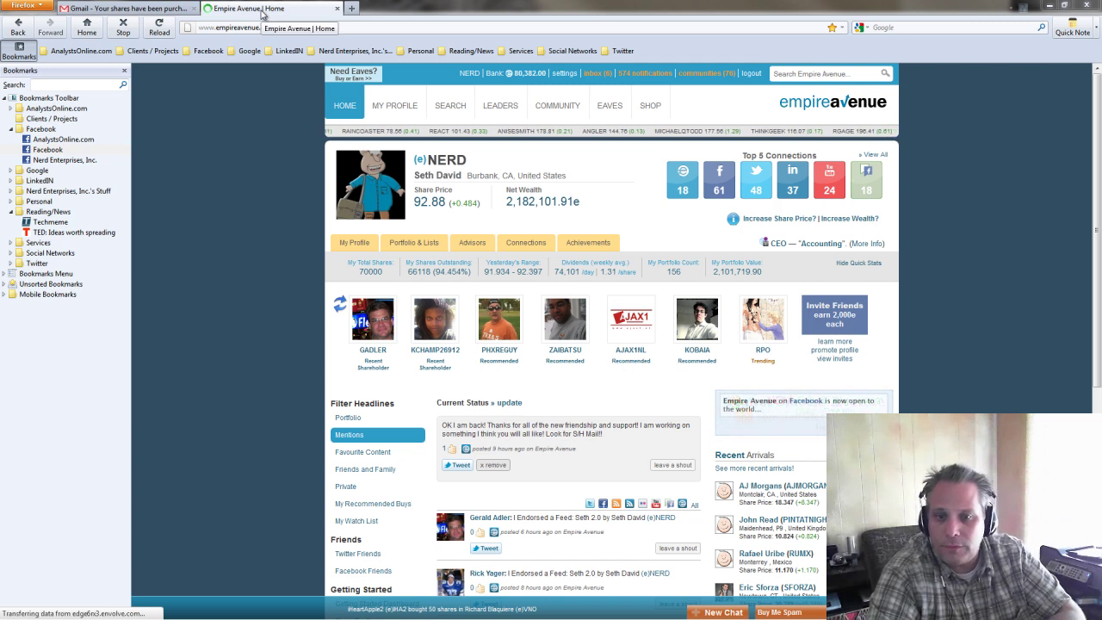
left_click(799, 404)
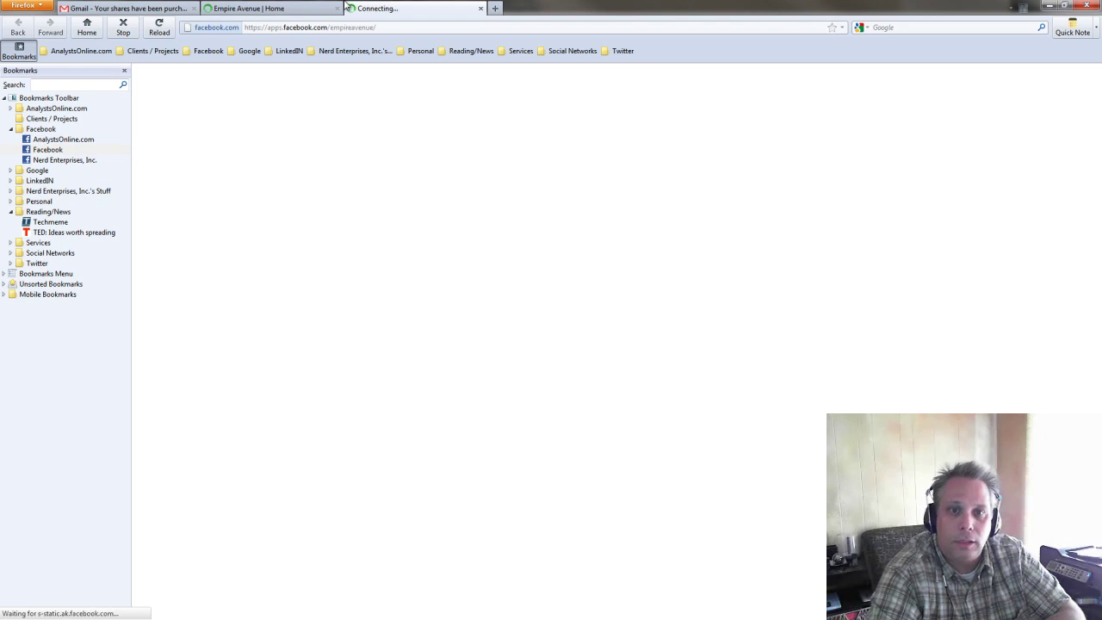
left_click(480, 8)
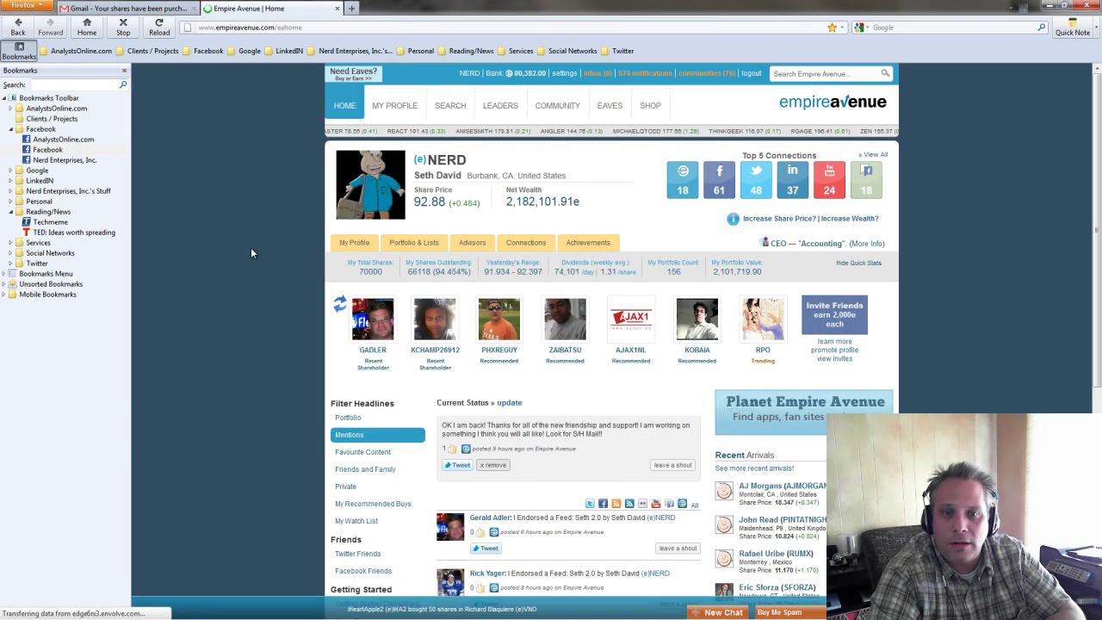
scroll(259, 258, "down", 2)
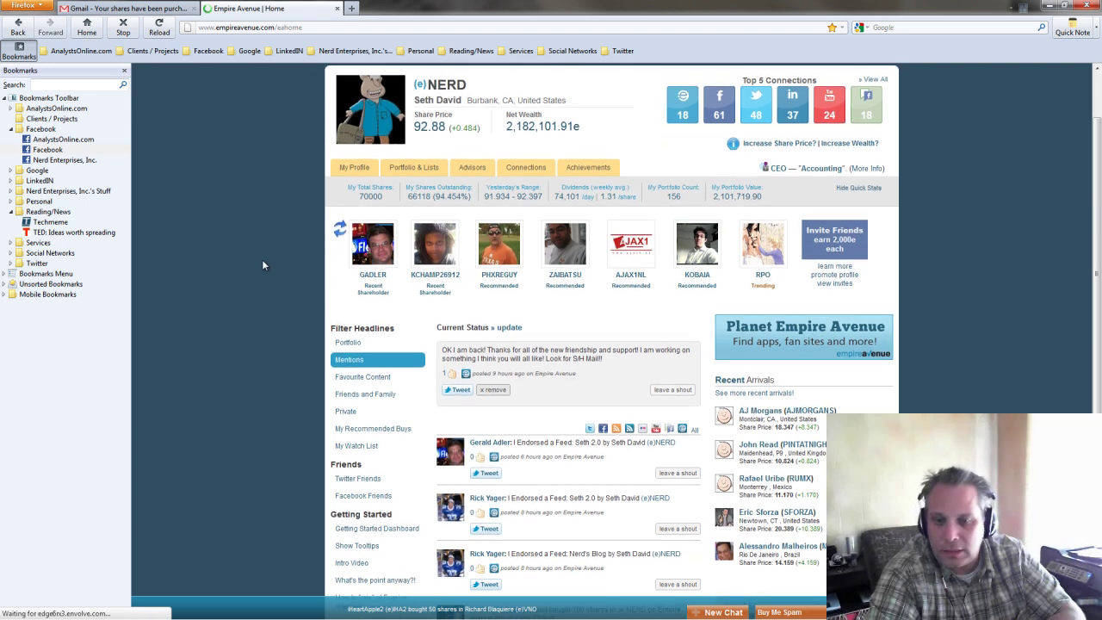
scroll(262, 259, "up", 2)
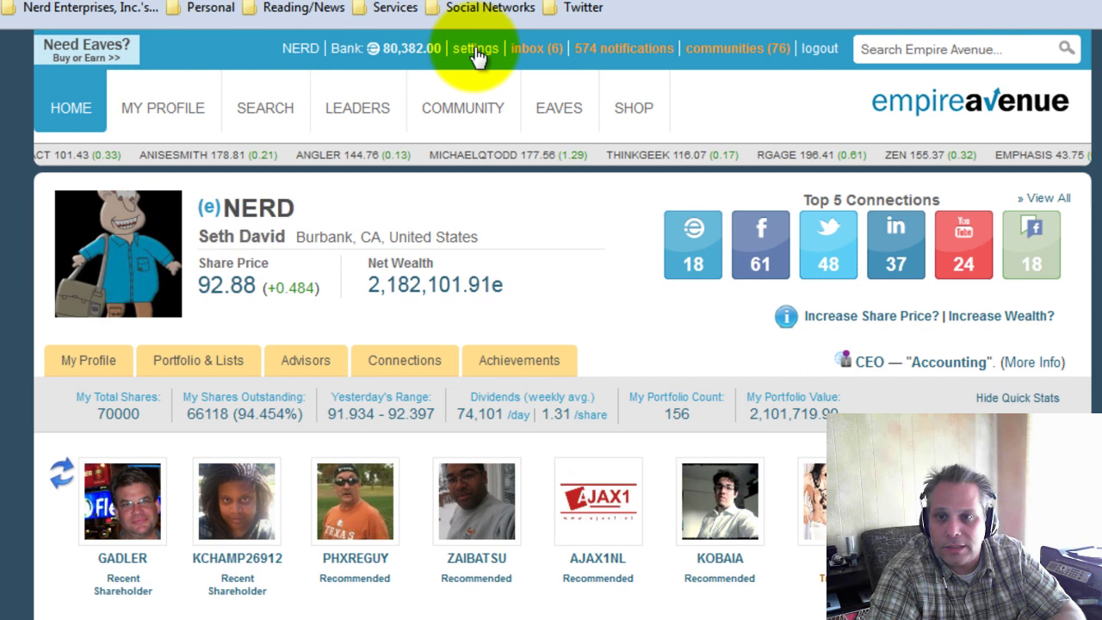
Step: Open the account settings and go to the Notifications and Settings page
left_click(476, 52)
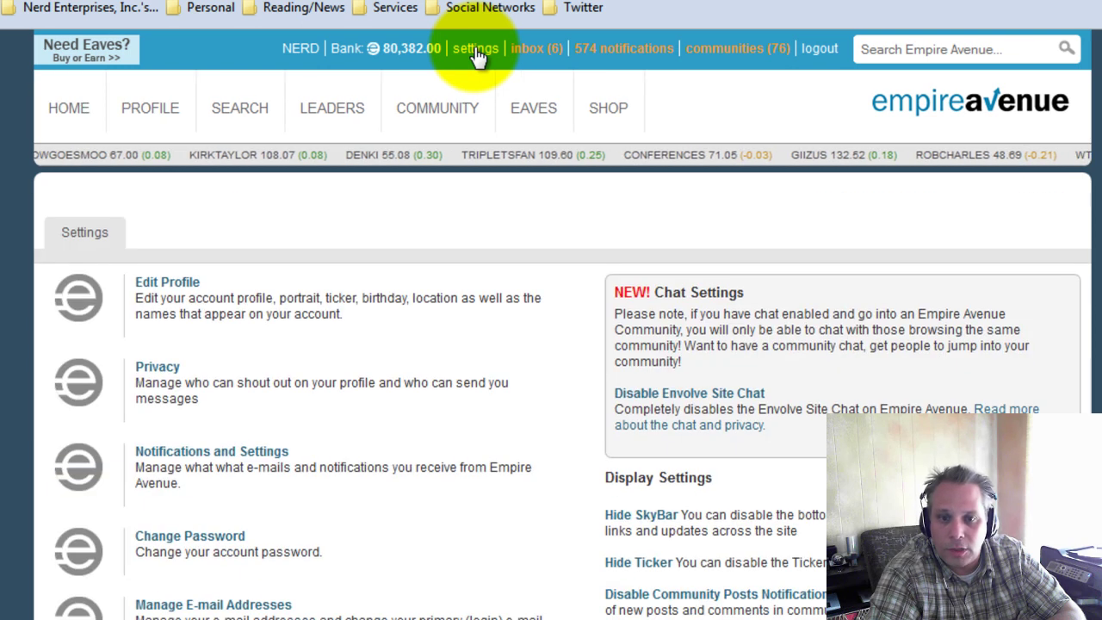
left_click(190, 458)
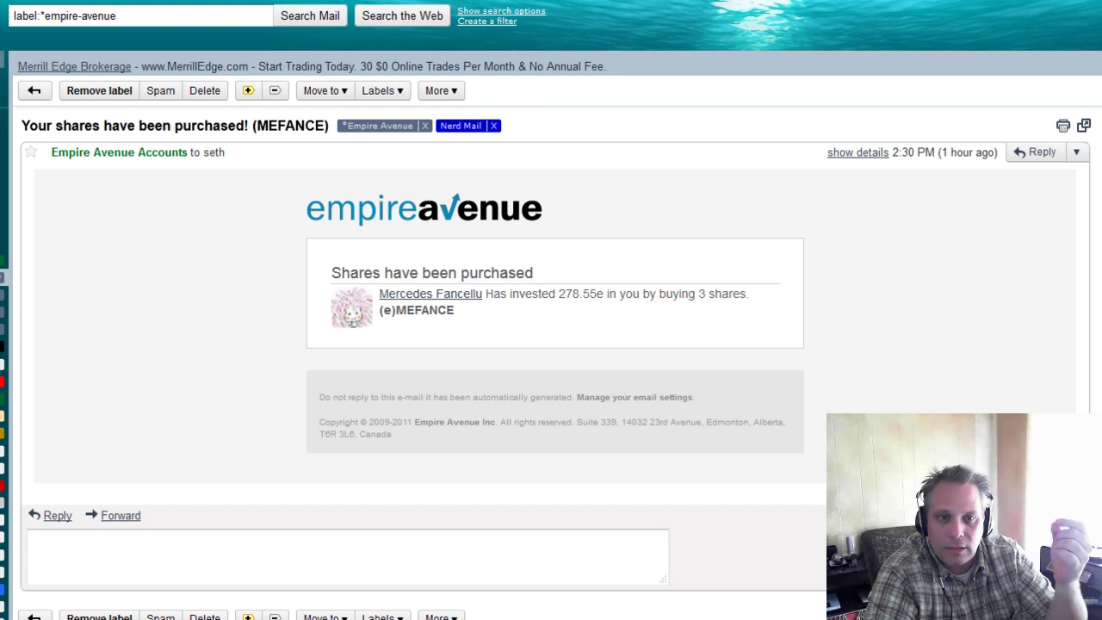
Step: Copy the sender's e-mail address from the share purchase message's details and enter it as the From criterion of a new filter
left_click(854, 154)
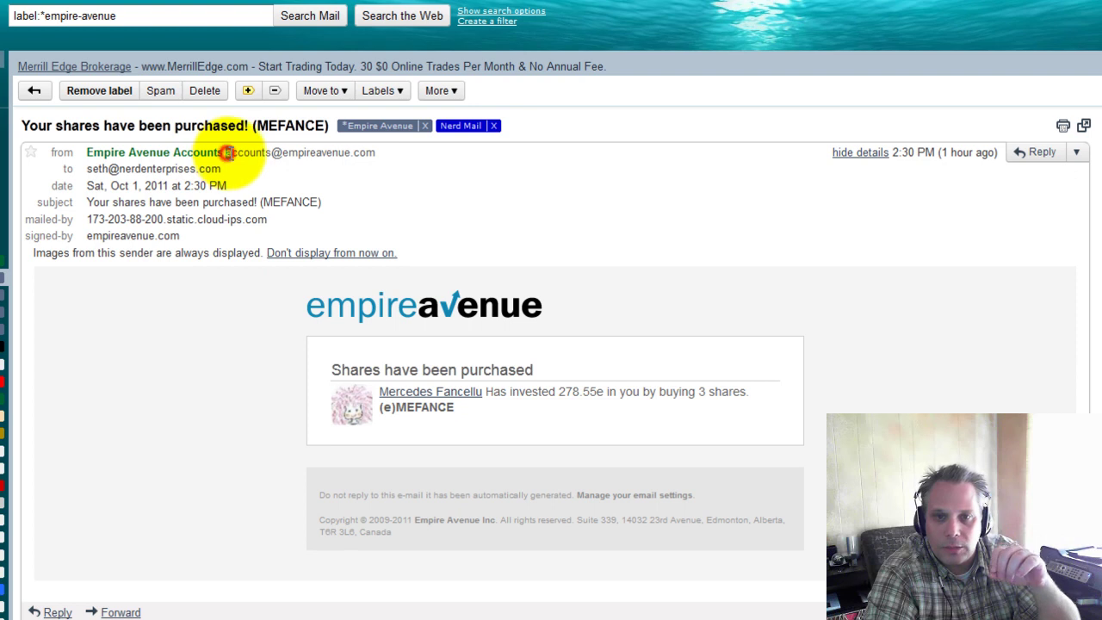
left_click_drag(226, 152, 376, 155)
key("ctrl+c")
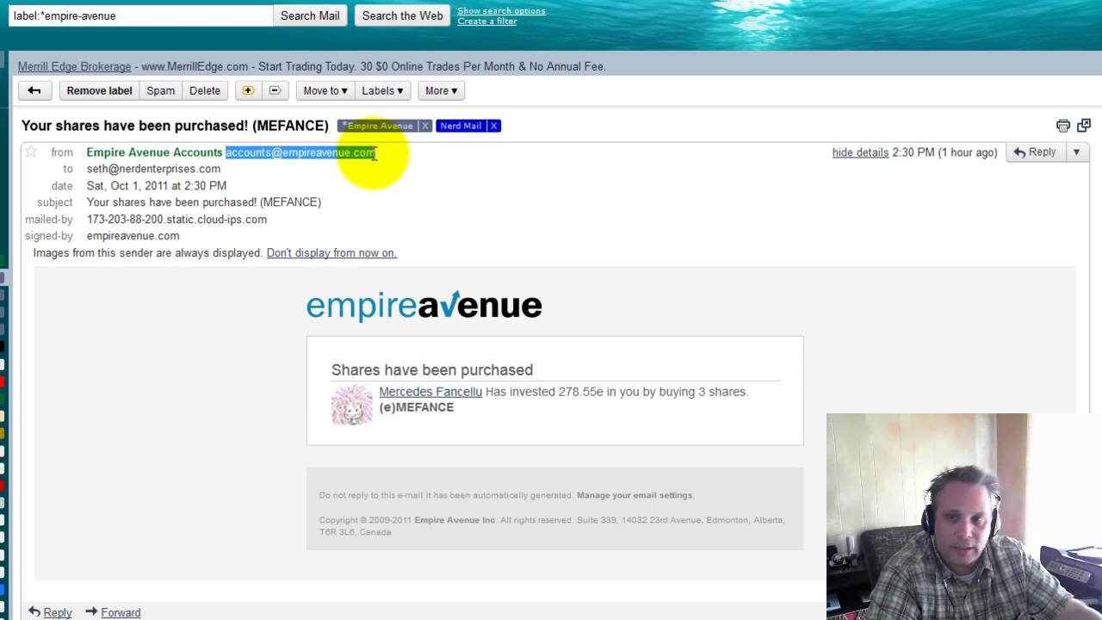
left_click(481, 22)
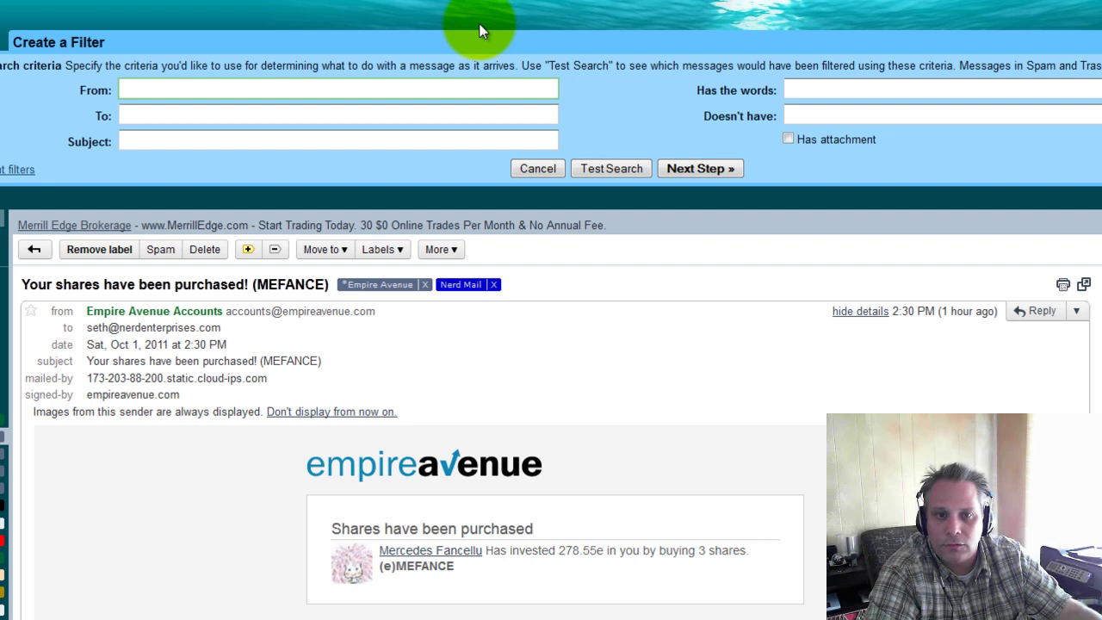
key("ctrl+v")
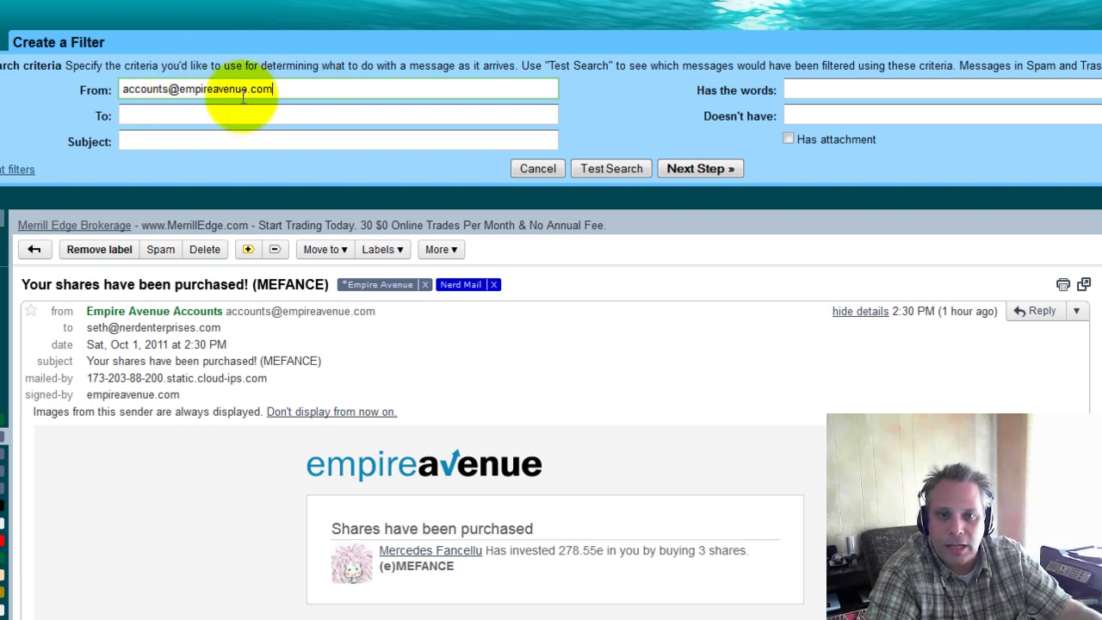
left_click(284, 89)
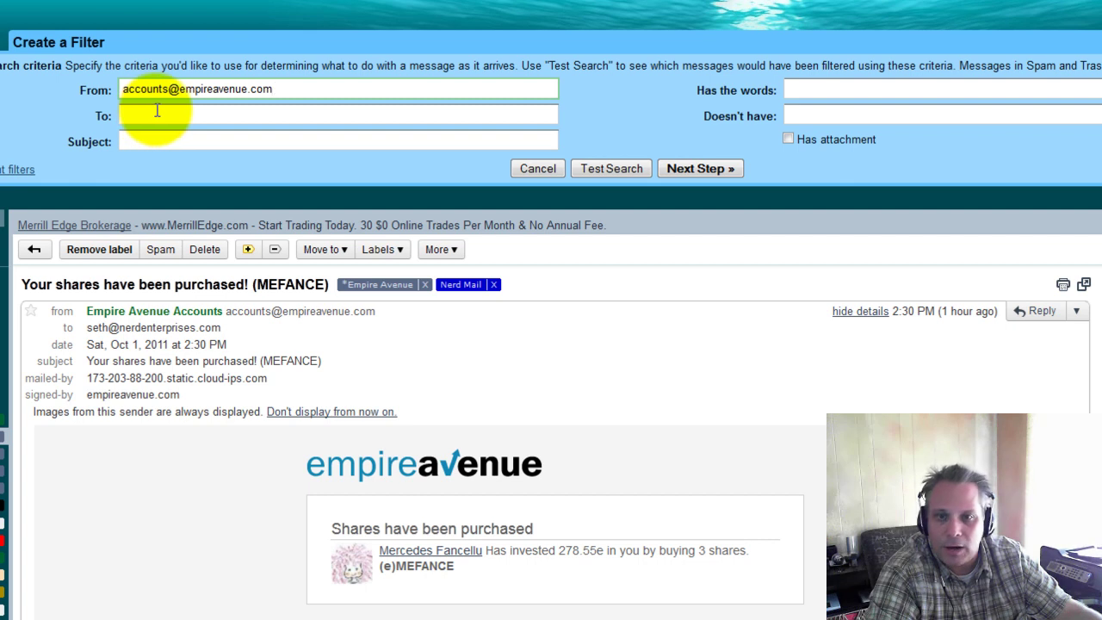
Step: Set the filter's actions to skip the inbox and apply a label, and cancel without creating the filter
left_click(686, 168)
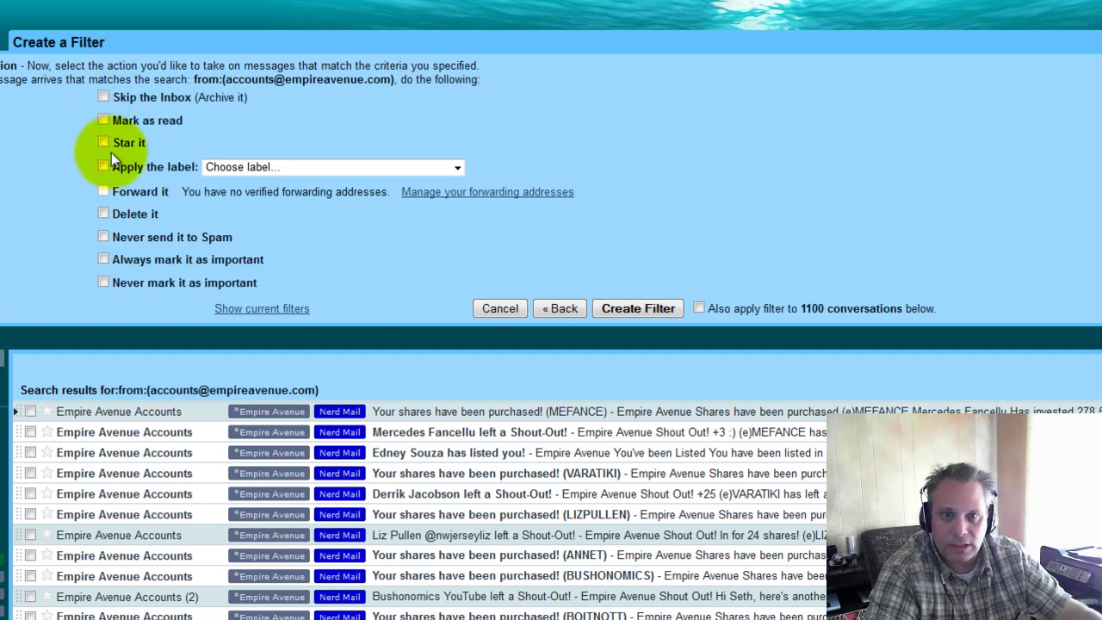
left_click(142, 97)
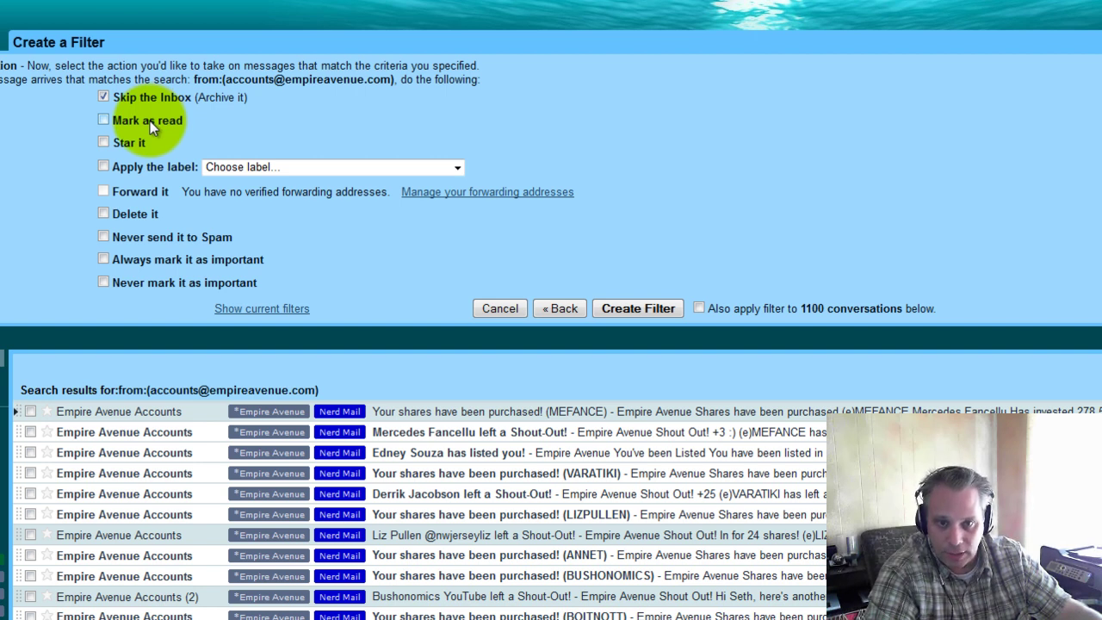
left_click(103, 167)
left_click(463, 170)
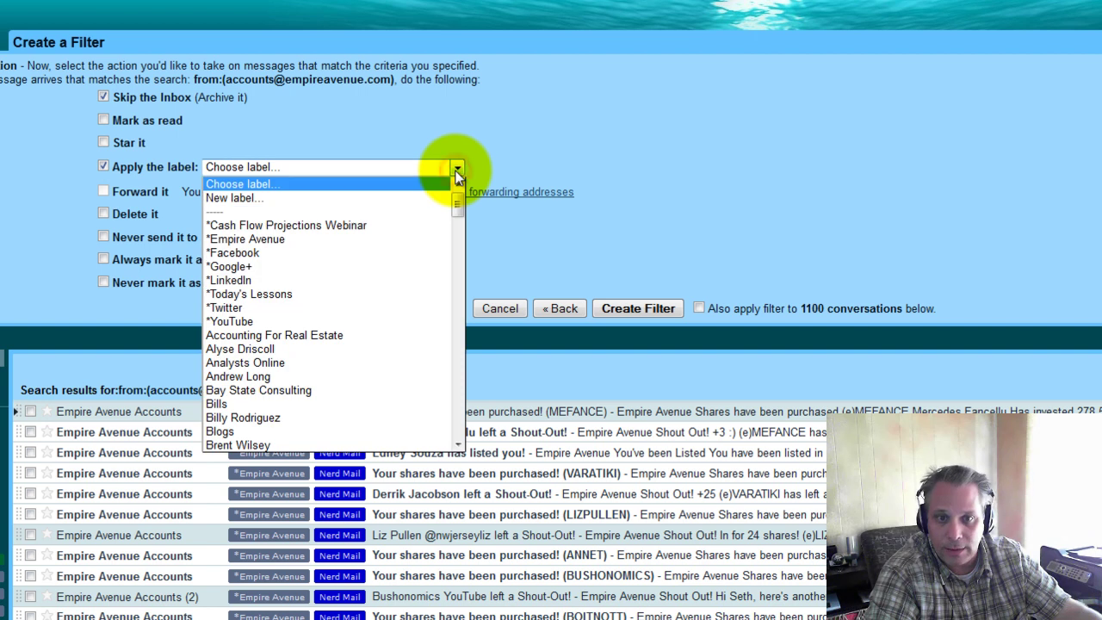
left_click(747, 113)
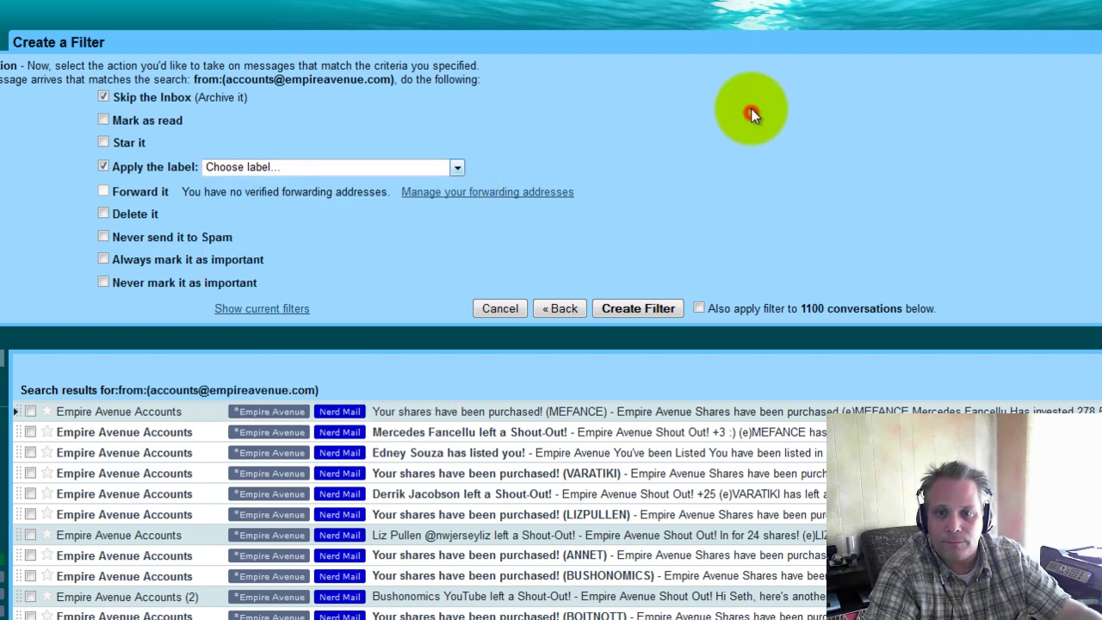
left_click(501, 309)
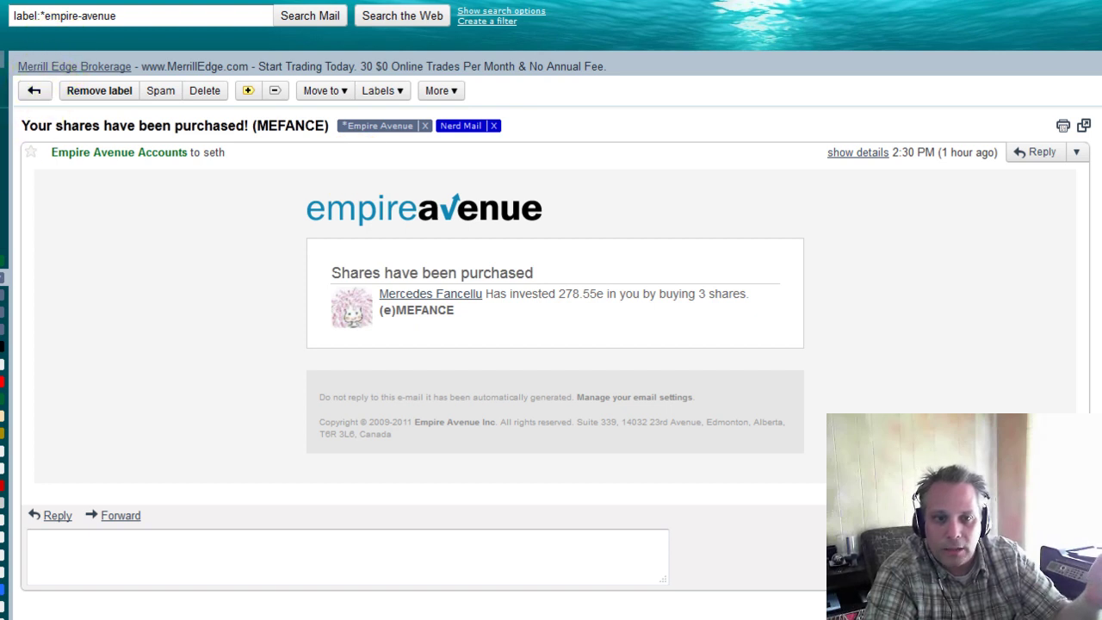
Step: Leave the open message, switch to Empire Avenue, and review the shout-outs on your own profile
key("u")
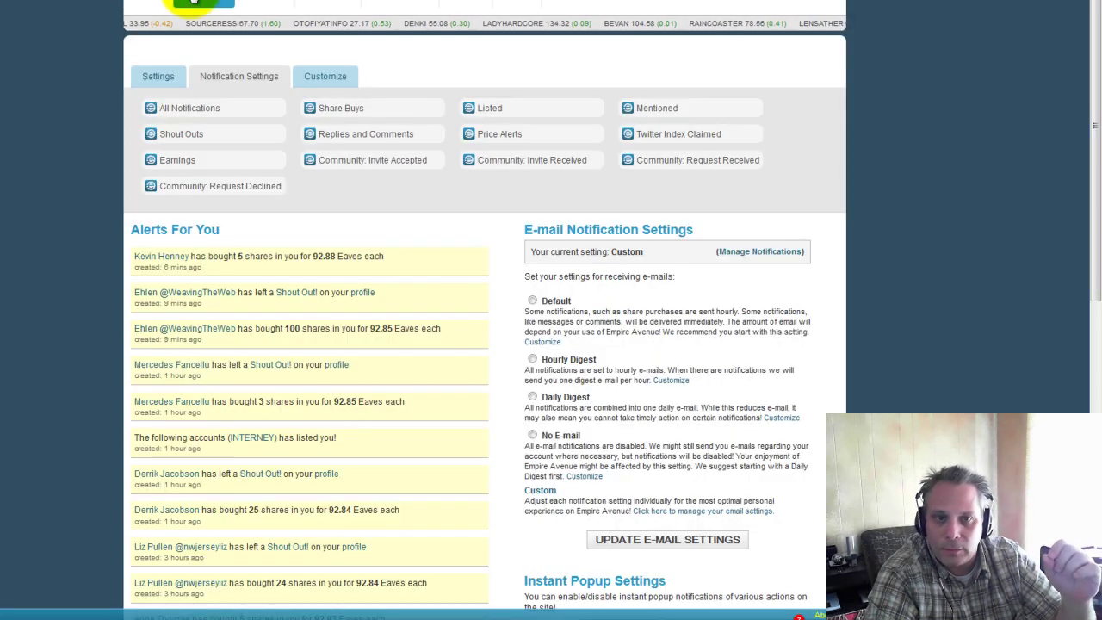
left_click(192, 2)
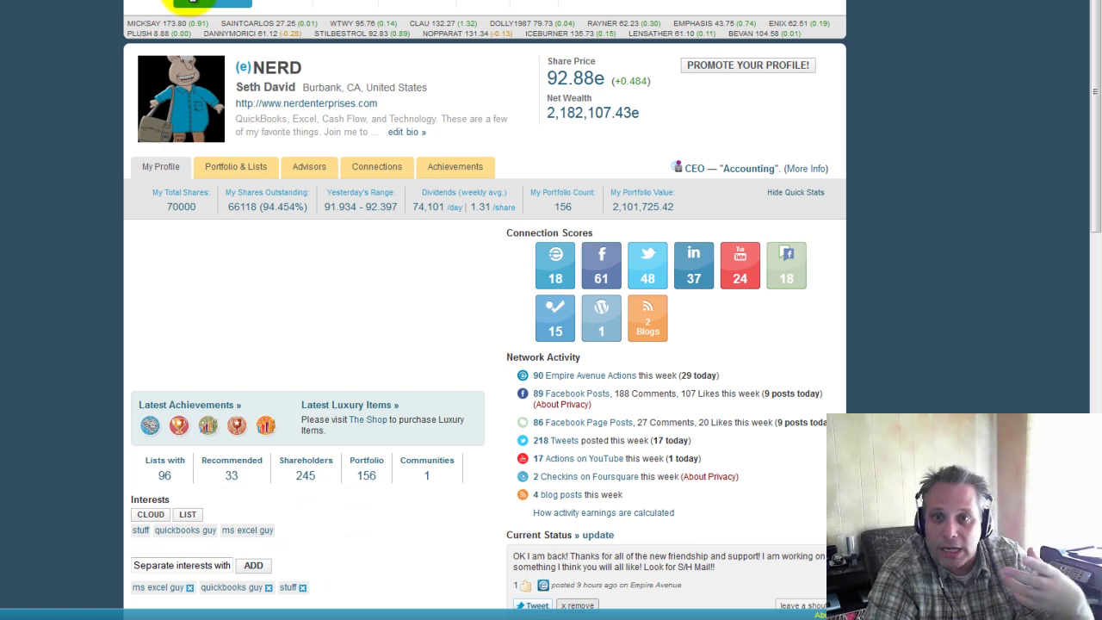
scroll(937, 249, "down", 5)
scroll(939, 250, "down", 3)
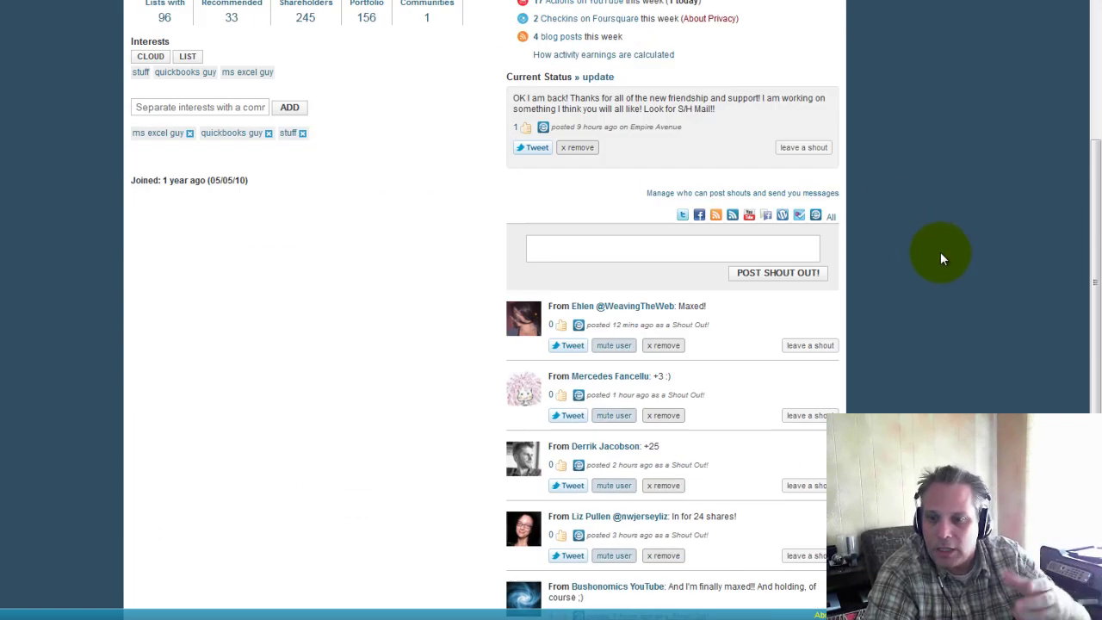
scroll(642, 329, "down", 4)
scroll(640, 328, "down", 5)
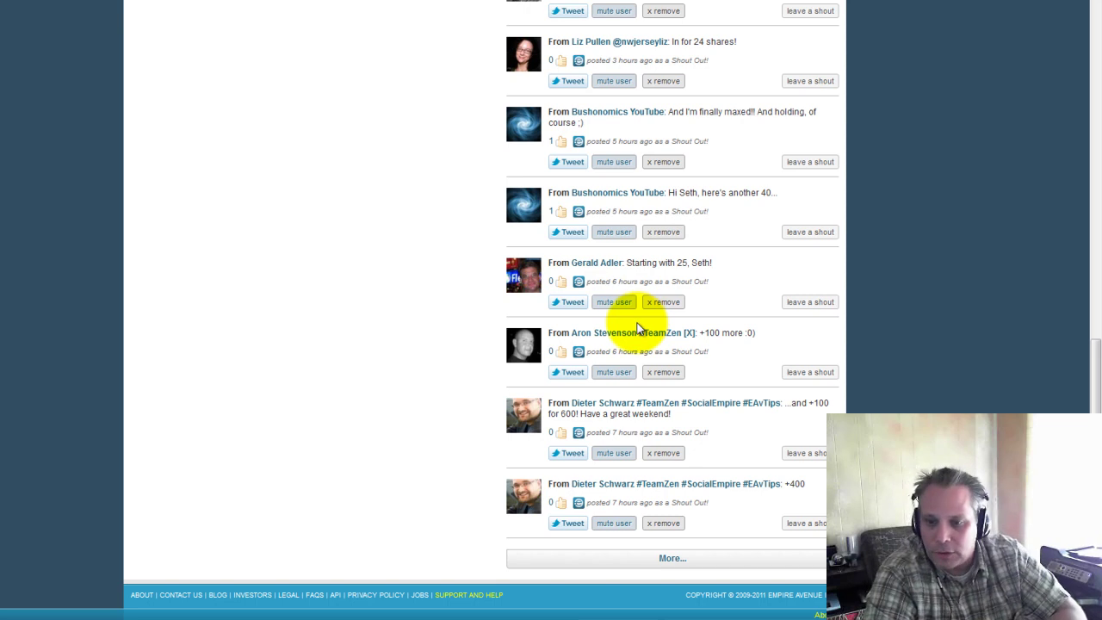
scroll(638, 328, "up", 10)
scroll(637, 328, "up", 8)
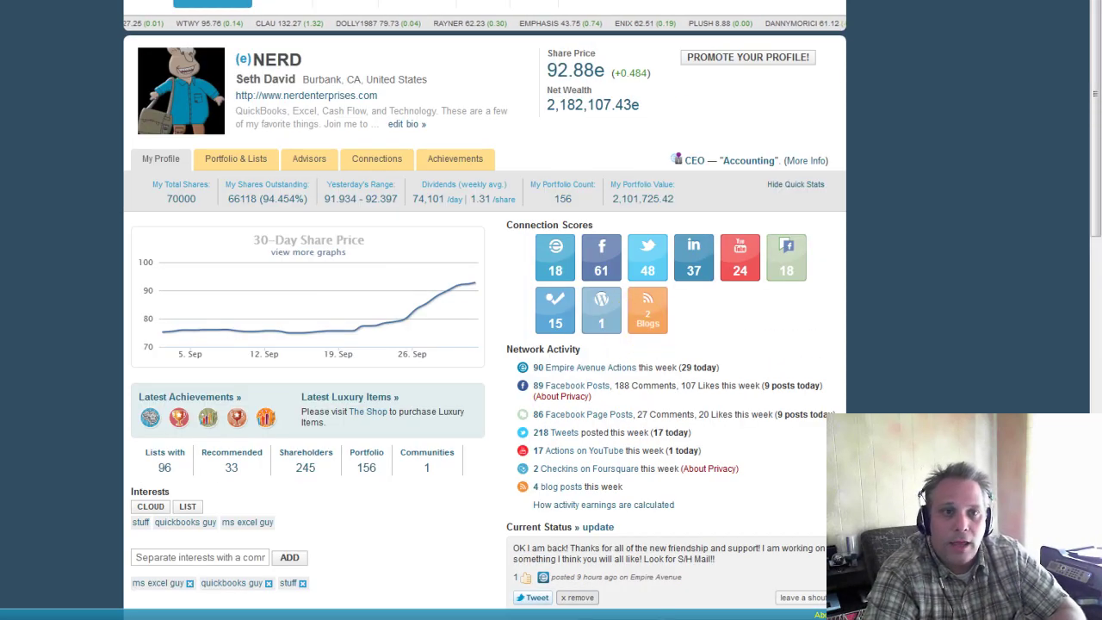
Step: Switch back to Gmail and page through the Empire Avenue messages to the oldest ones, dated Sep 25
key("ctrl+Tab")
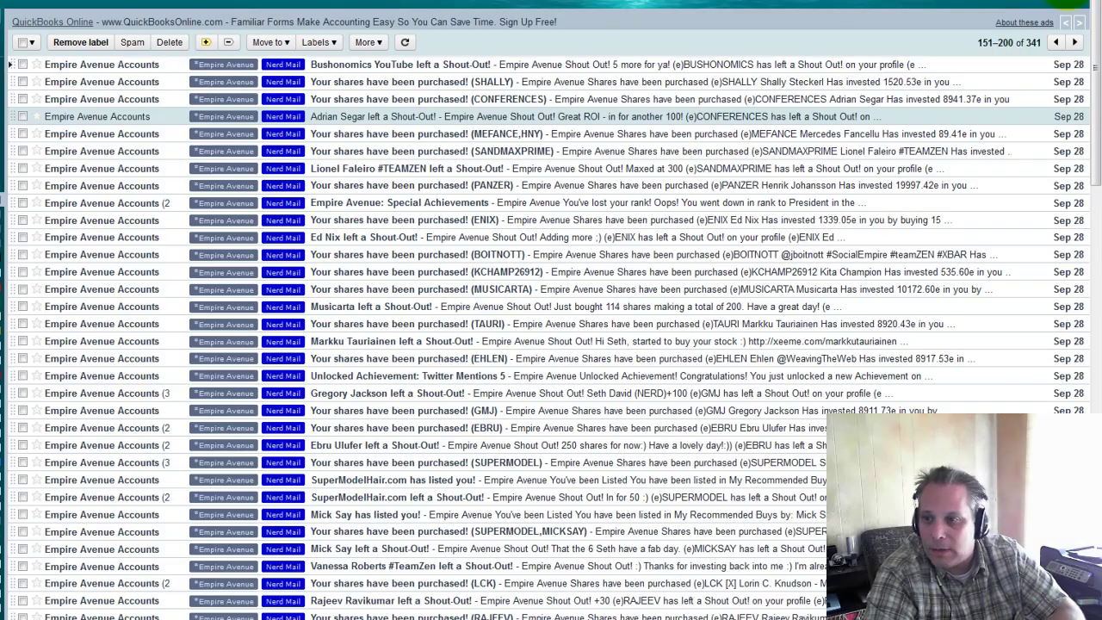
left_click(1074, 43)
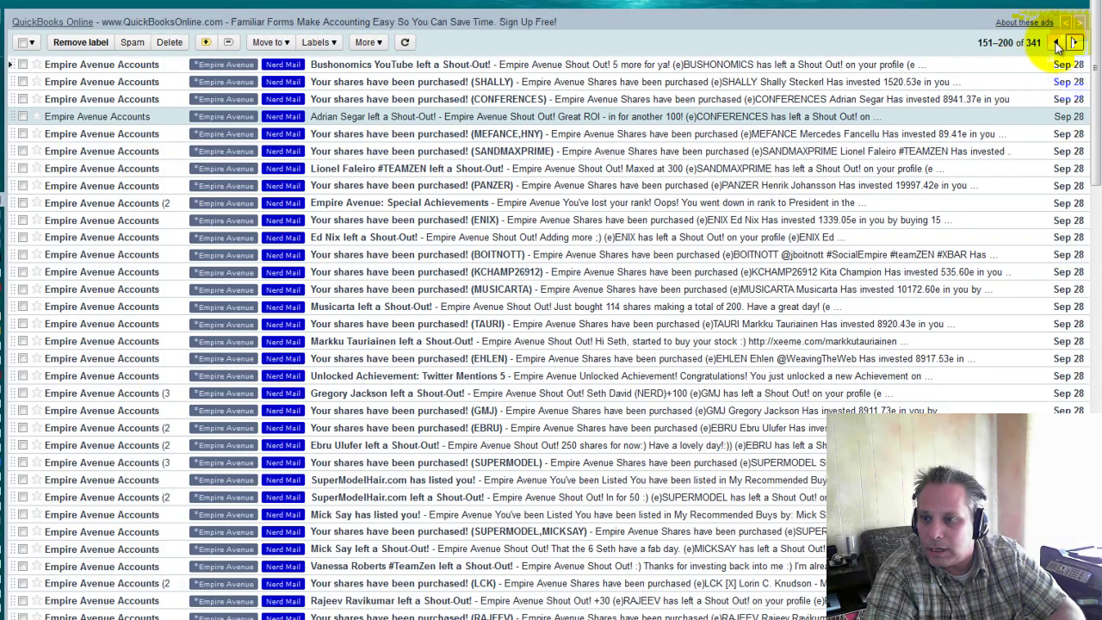
left_click(1074, 43)
left_click(1076, 44)
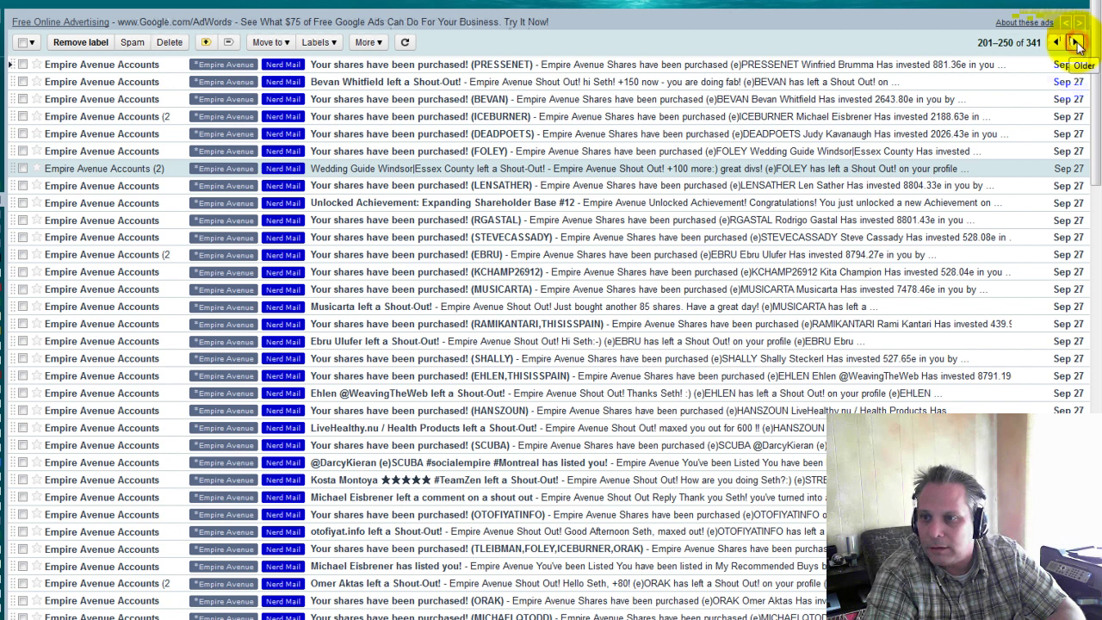
left_click(1076, 43)
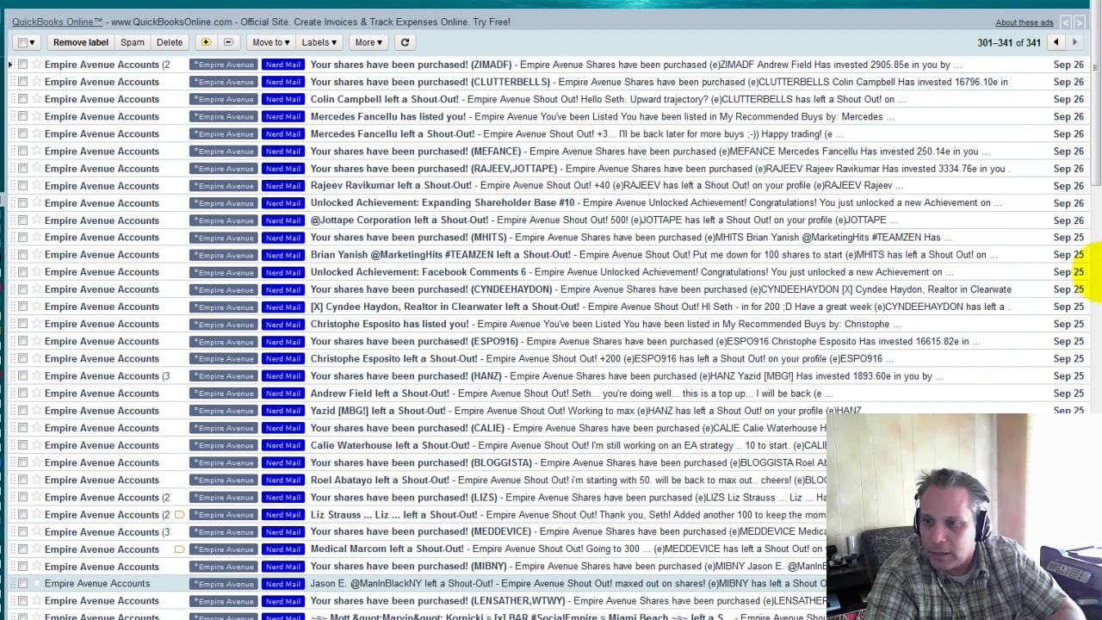
scroll(1056, 380, "down", 5)
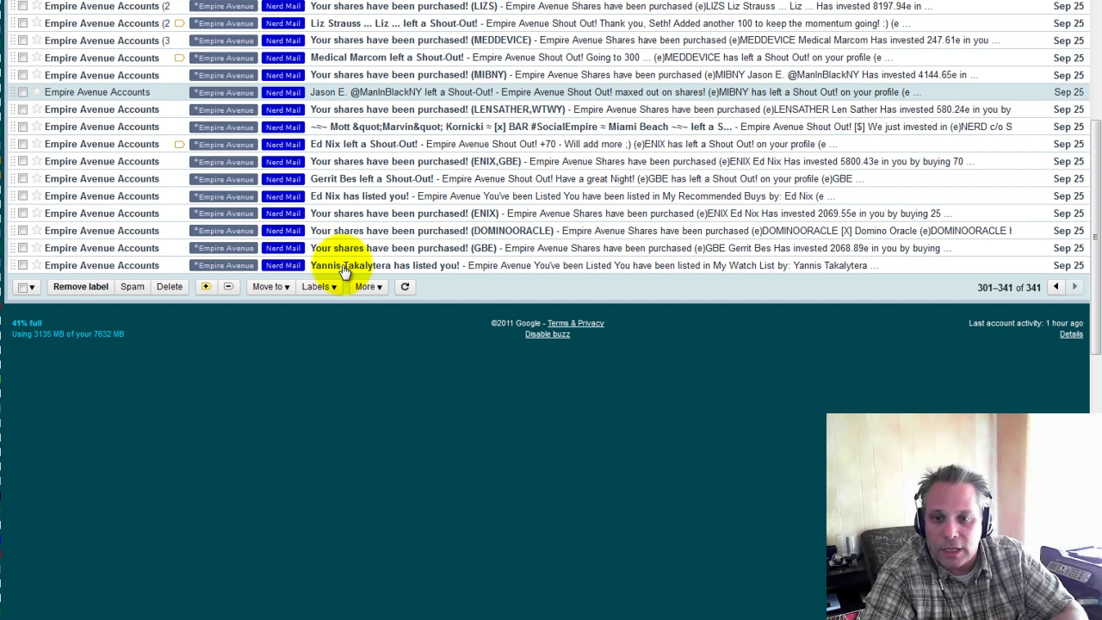
Step: Open the GBE shout-out message from Sep 25 and follow its sender link to the Empire Avenue profile
left_click(335, 181)
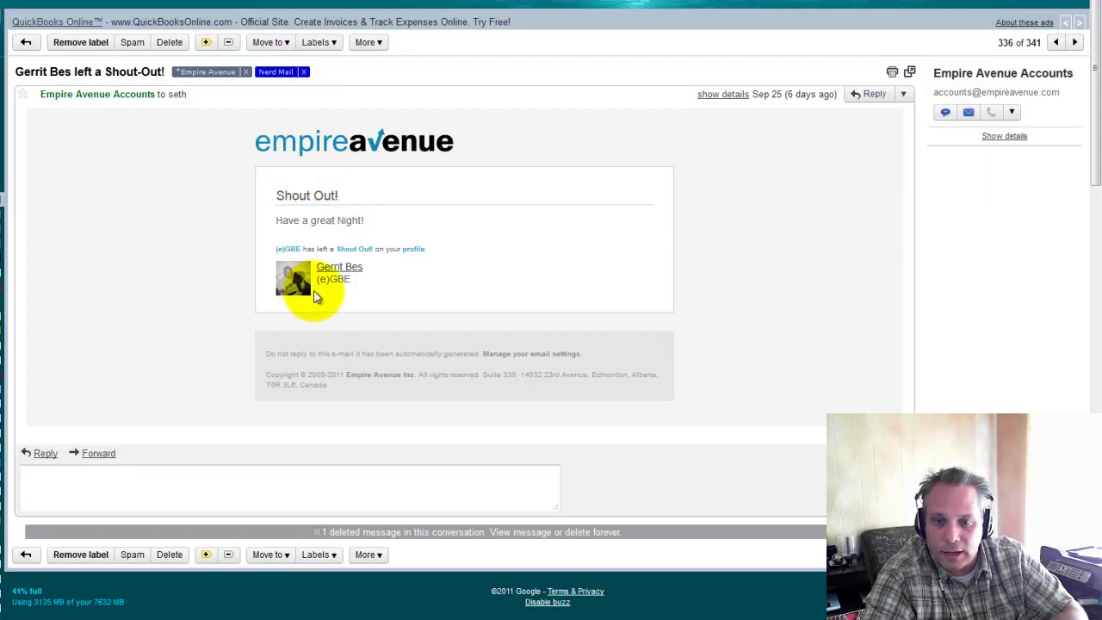
left_click(329, 268)
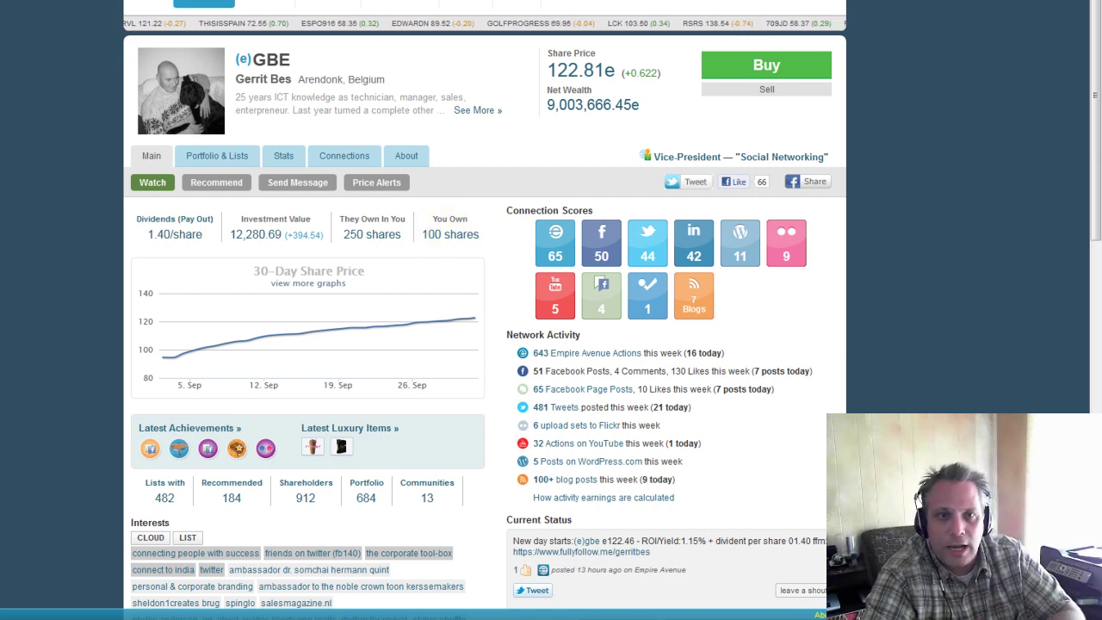
key("ctrl+w")
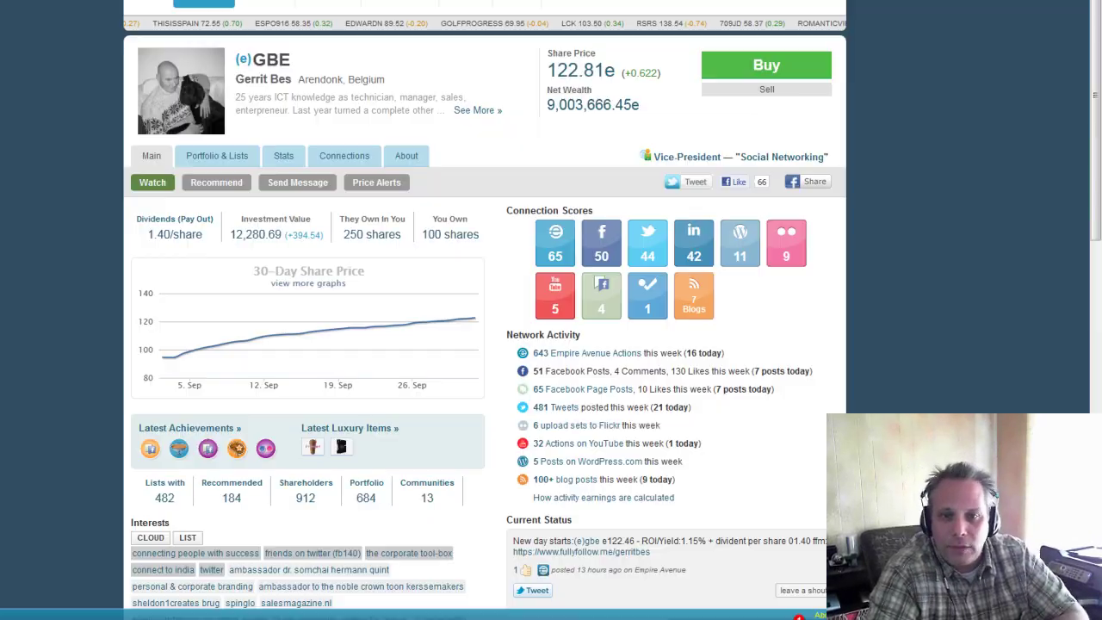
Step: Show the list membership options on the GBE profile, and close the profile to return to the message
scroll(87, 216, "down", 5)
scroll(88, 213, "down", 2)
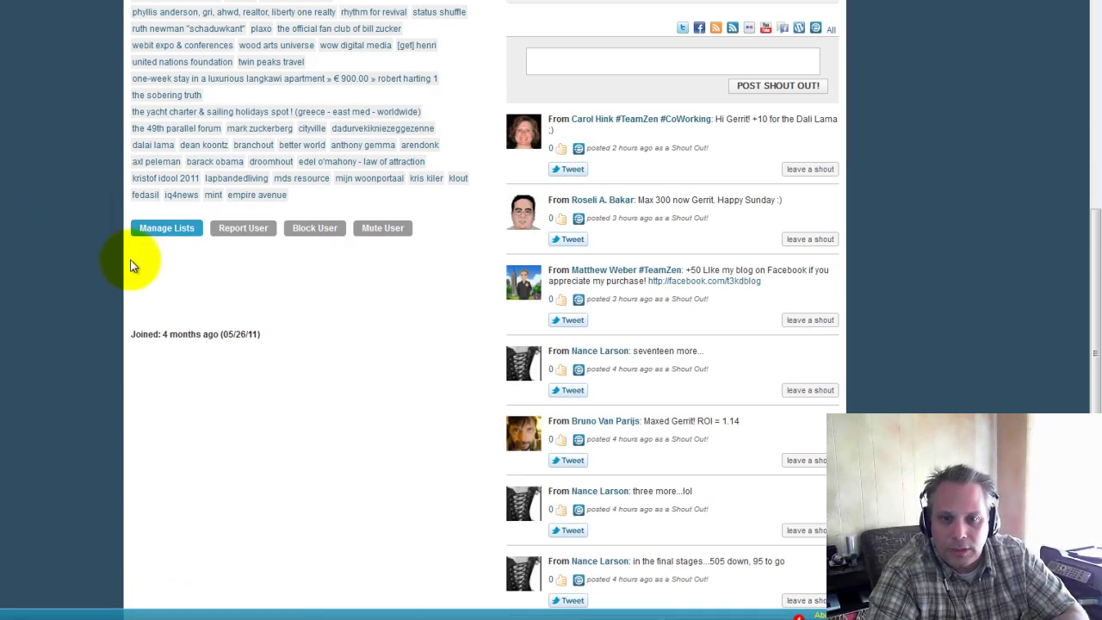
left_click(163, 231)
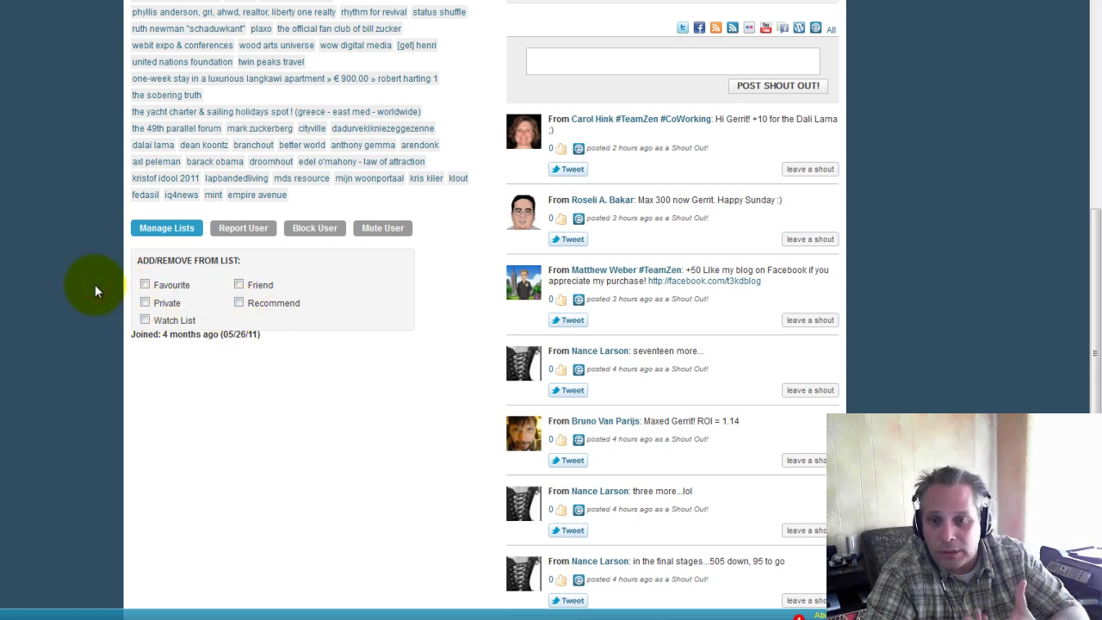
scroll(95, 284, "up", 7)
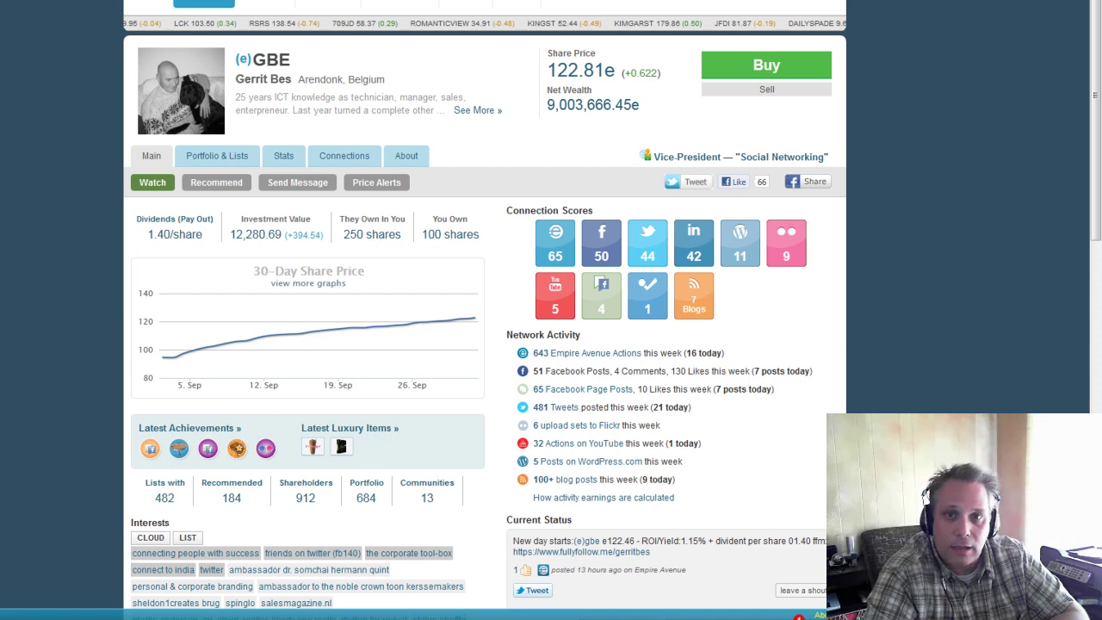
key("ctrl+w")
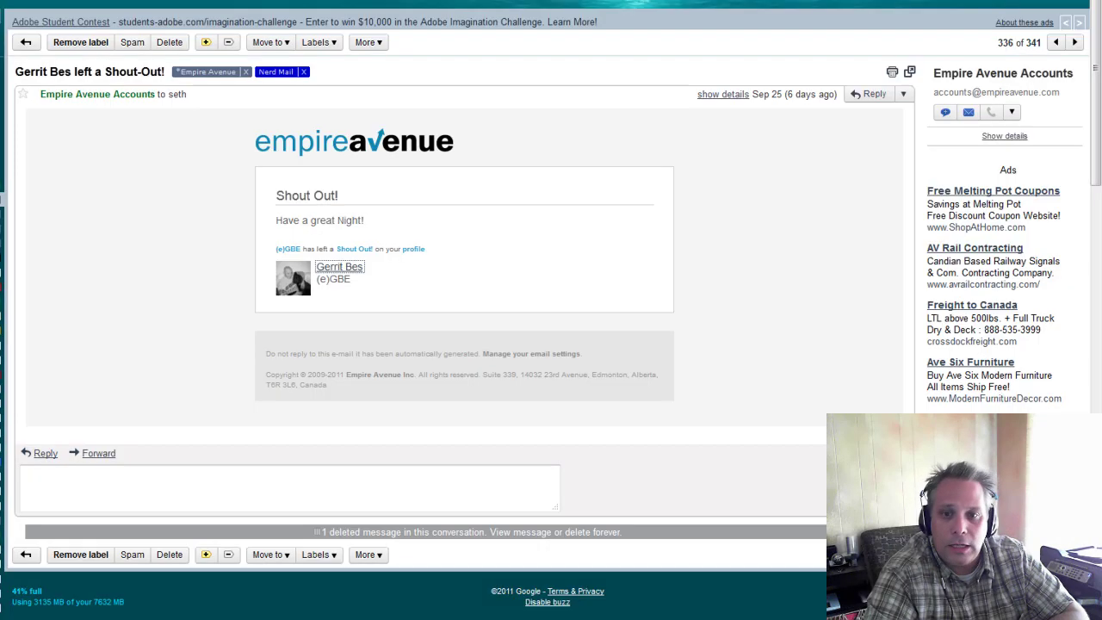